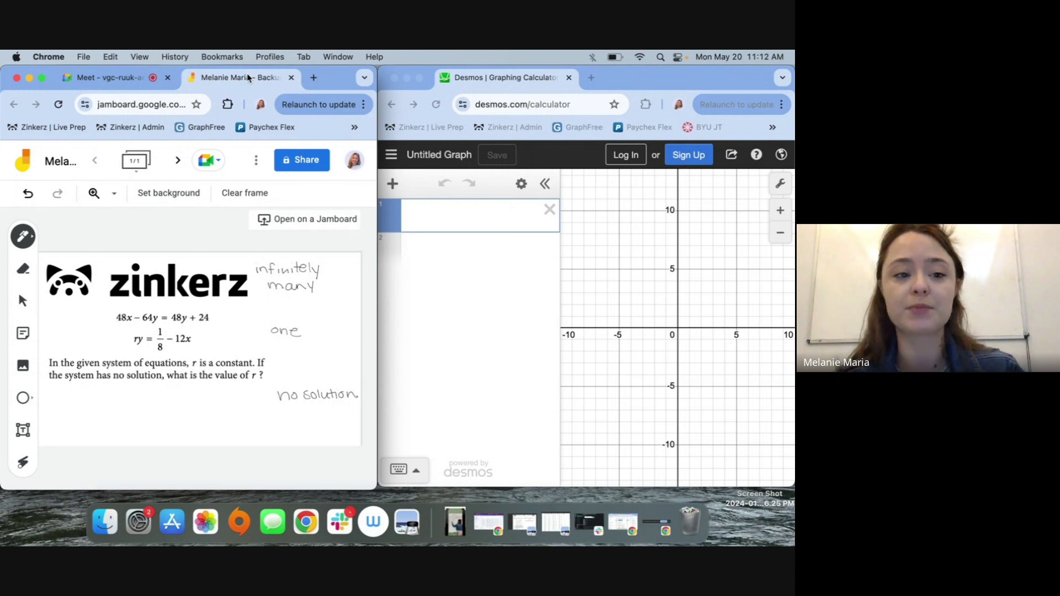
# - Underline the handwritten answer types 'many', 'one' and 'no solution' with the pen
pyautogui.click(22, 237)
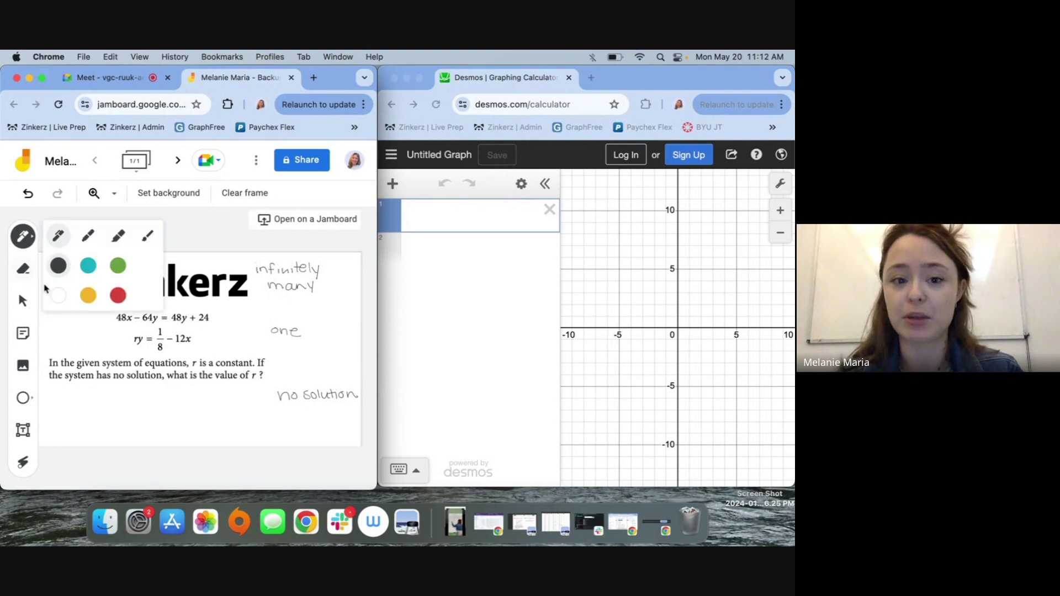
pyautogui.moveTo(259, 294); pyautogui.dragTo(314, 297)
pyautogui.moveTo(270, 334); pyautogui.dragTo(300, 335)
pyautogui.moveTo(279, 406); pyautogui.dragTo(348, 408)
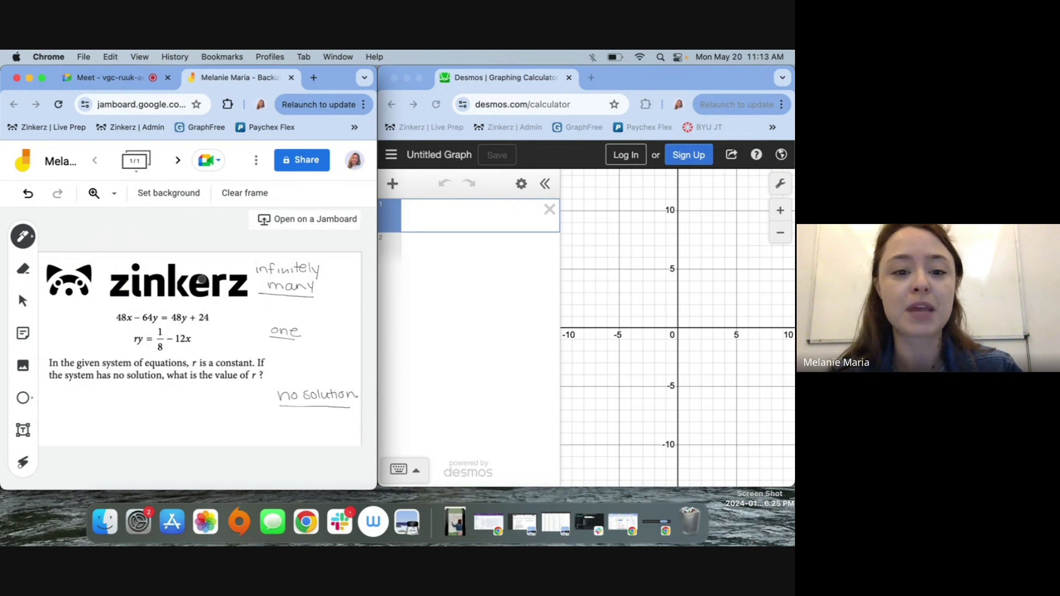
# - Draw a short teal line beside 'many', then trace a red line over it
pyautogui.click(23, 236)
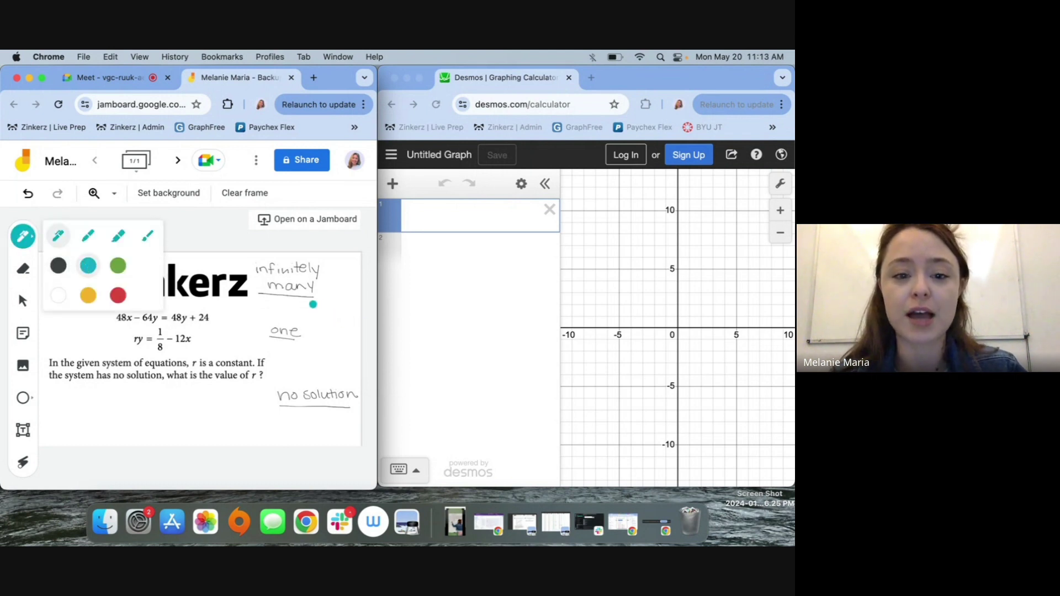
pyautogui.moveTo(312, 301); pyautogui.dragTo(337, 321)
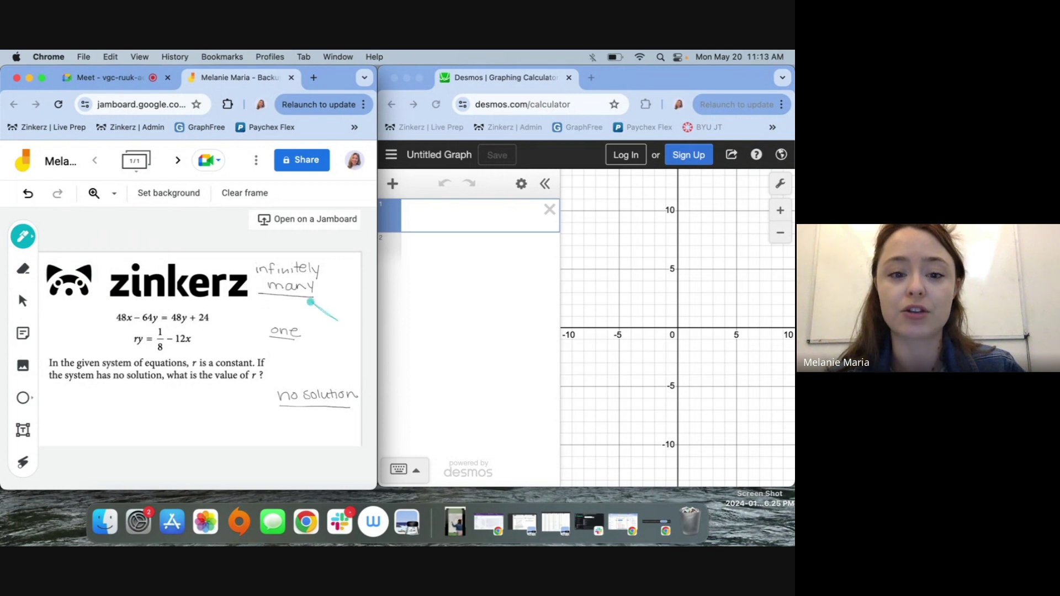
pyautogui.click(22, 237)
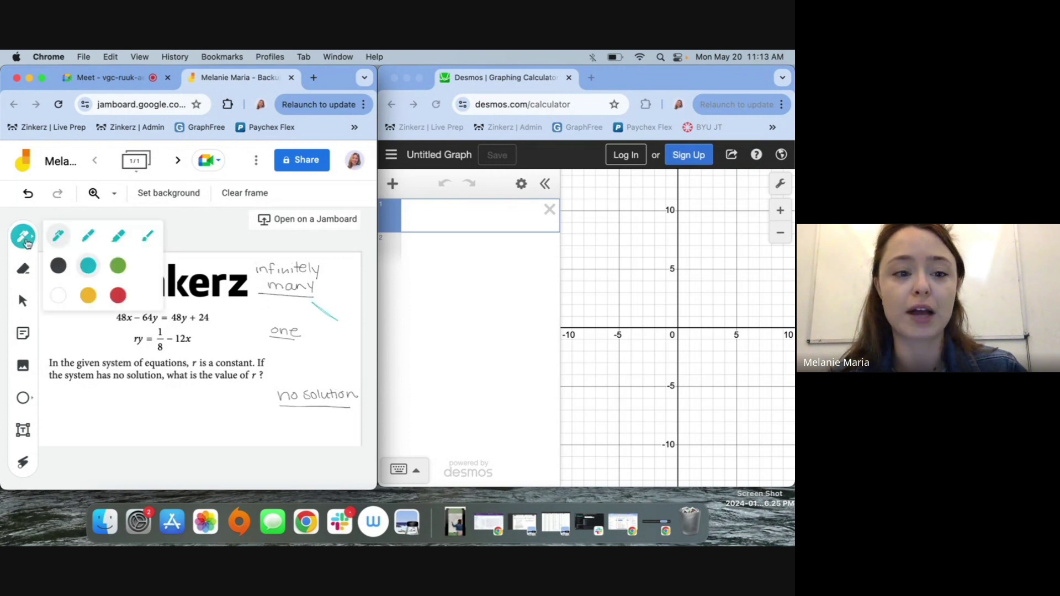
pyautogui.click(117, 295)
pyautogui.moveTo(313, 302); pyautogui.dragTo(338, 319)
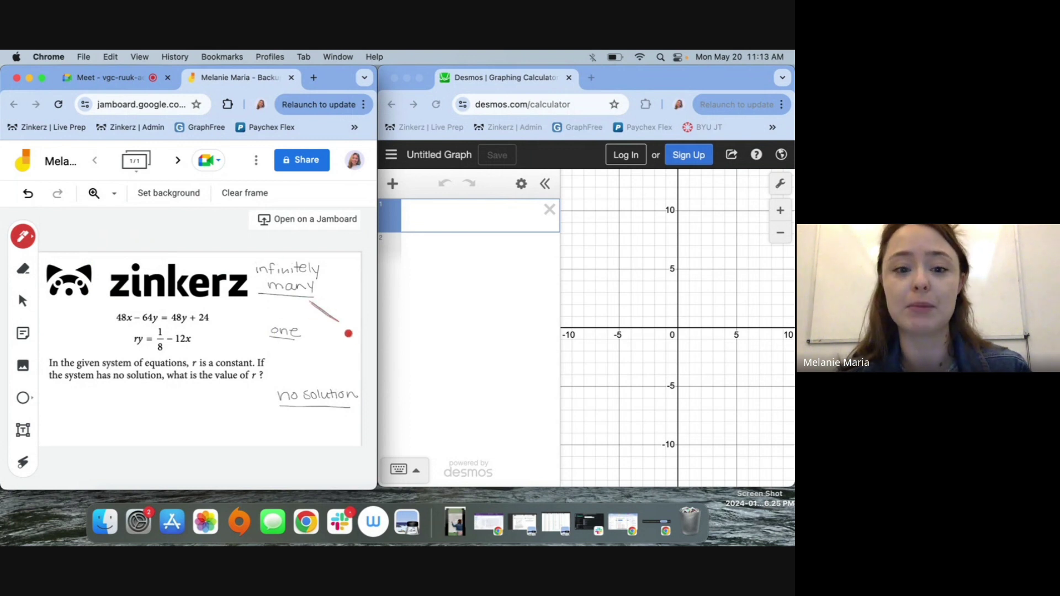
# - With the teal pen, sketch crossing lines beside 'one' and a line below 'no solution'
pyautogui.click(22, 238)
pyautogui.click(89, 266)
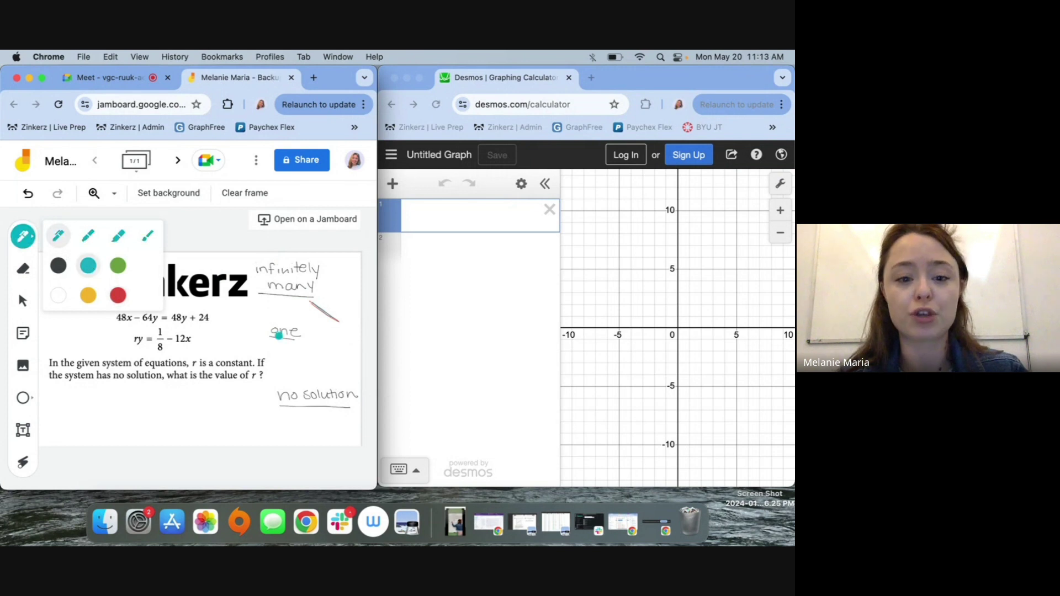
pyautogui.moveTo(312, 355)
pyautogui.mouseDown()
pyautogui.moveTo(322, 362)
pyautogui.moveTo(309, 350)
pyautogui.mouseUp()
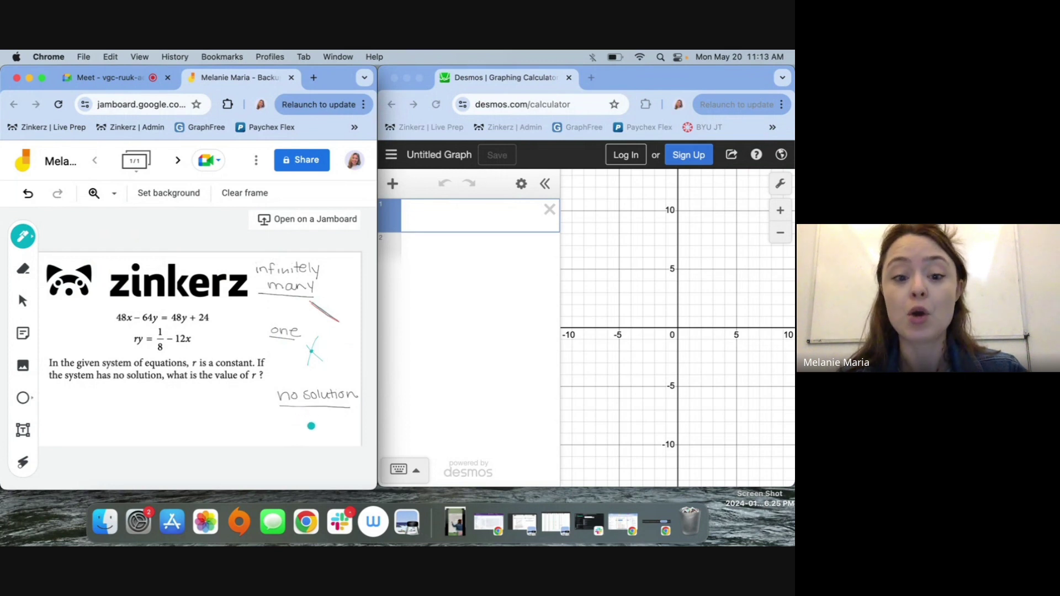
pyautogui.moveTo(308, 420); pyautogui.dragTo(320, 433)
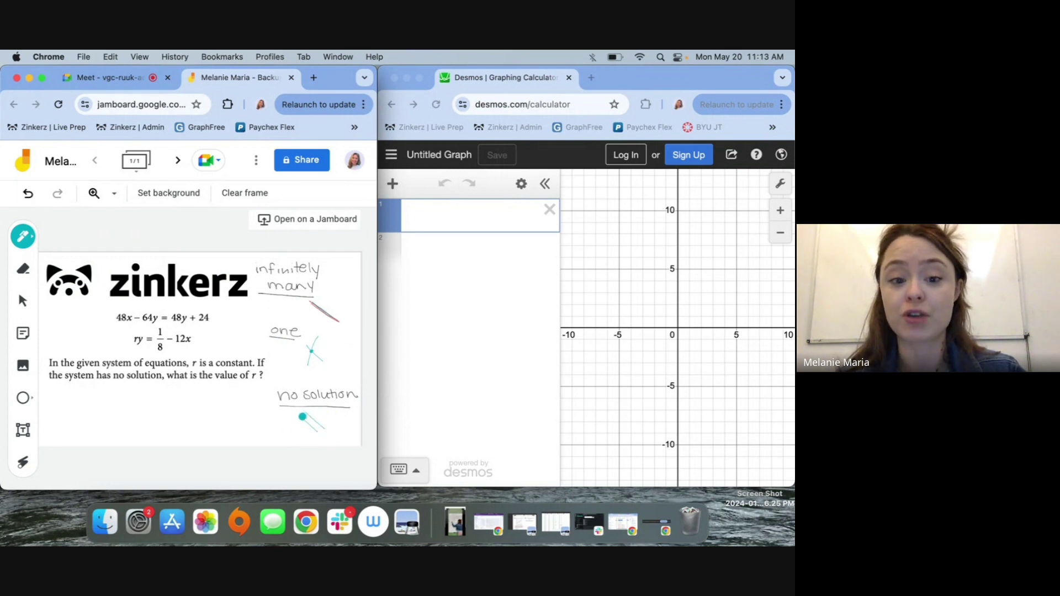
# - Star 'no solution', ink the 'same slope' arrow annotation, and draw a curved arrow between the equations
pyautogui.moveTo(252, 394)
pyautogui.mouseDown()
pyautogui.moveTo(265, 389)
pyautogui.moveTo(263, 405)
pyautogui.mouseUp()
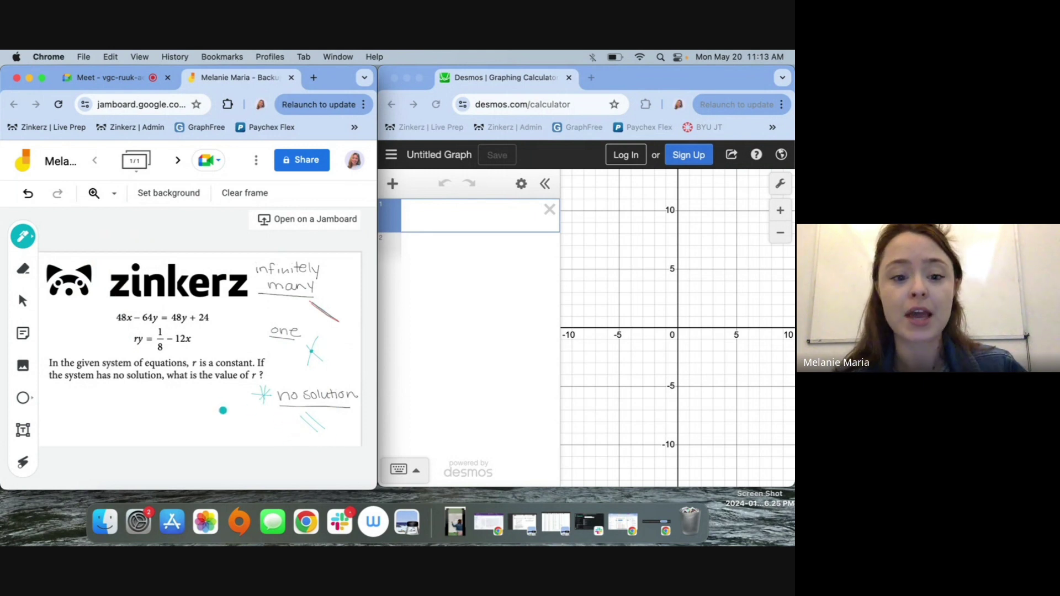
pyautogui.moveTo(273, 422)
pyautogui.mouseDown()
pyautogui.moveTo(245, 424)
pyautogui.moveTo(258, 430)
pyautogui.mouseUp()
pyautogui.moveTo(171, 411)
pyautogui.mouseDown()
pyautogui.moveTo(218, 411)
pyautogui.moveTo(181, 419)
pyautogui.moveTo(211, 422)
pyautogui.mouseUp()
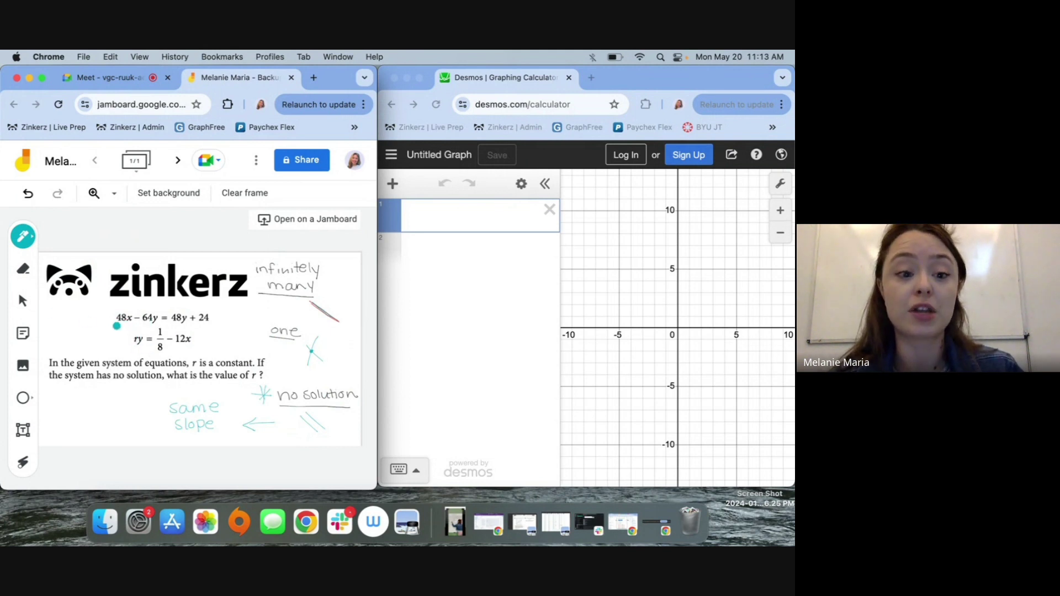
pyautogui.moveTo(127, 342); pyautogui.dragTo(111, 322)
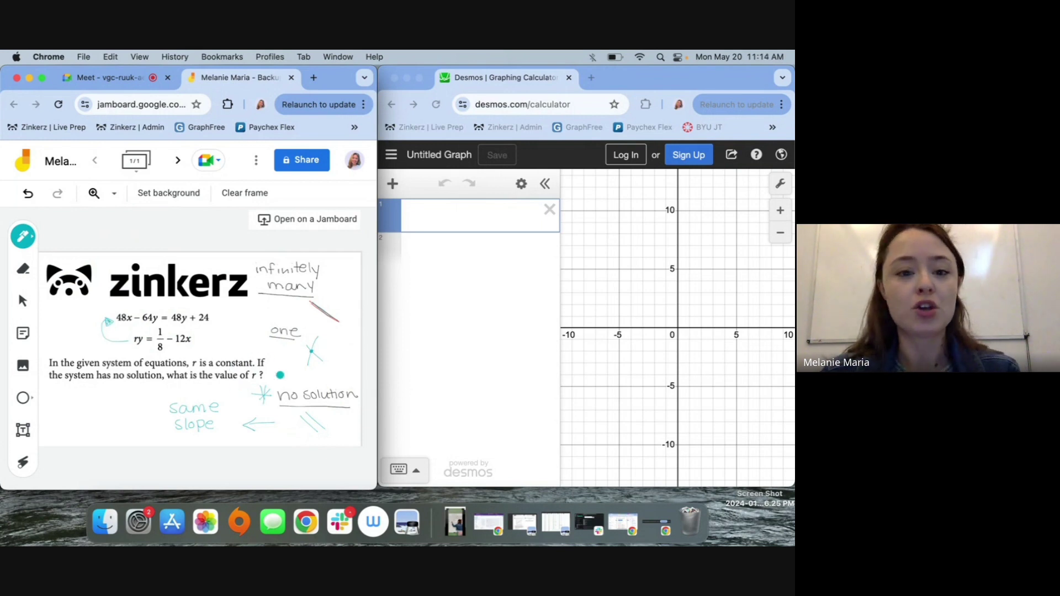
# - Graph 48x-64y=48y+24, then enter ry = 1/8 = 12x with an r slider added
pyautogui.click(441, 218)
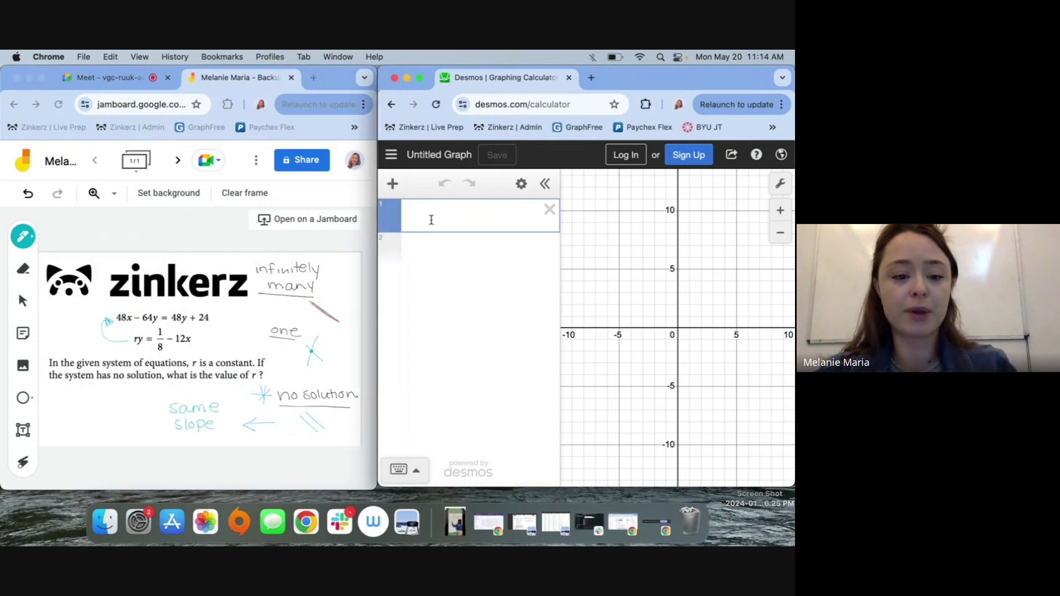
pyautogui.write('48x')
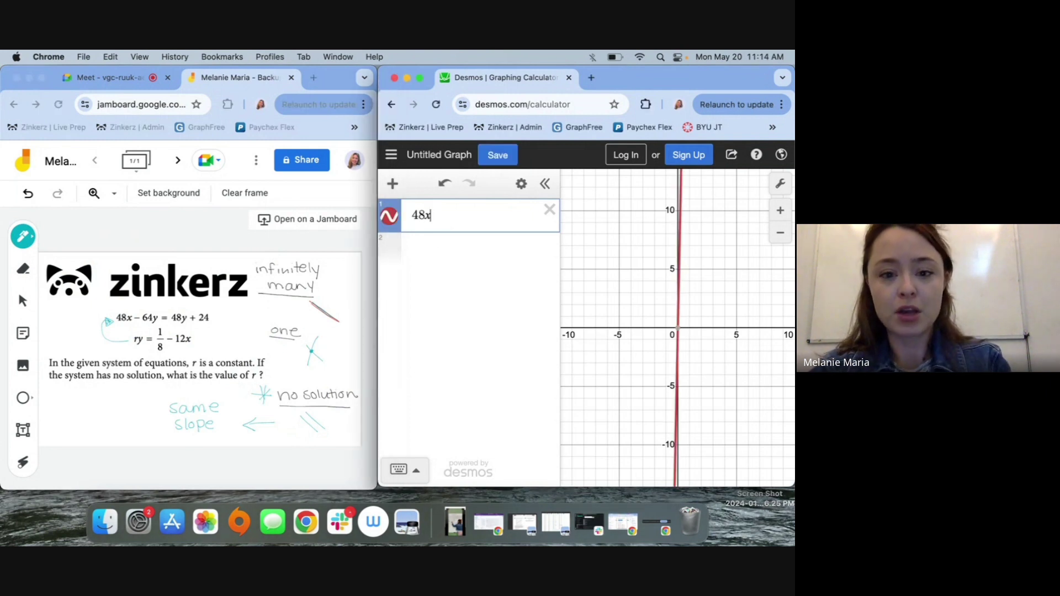
pyautogui.write('-64y=48y')
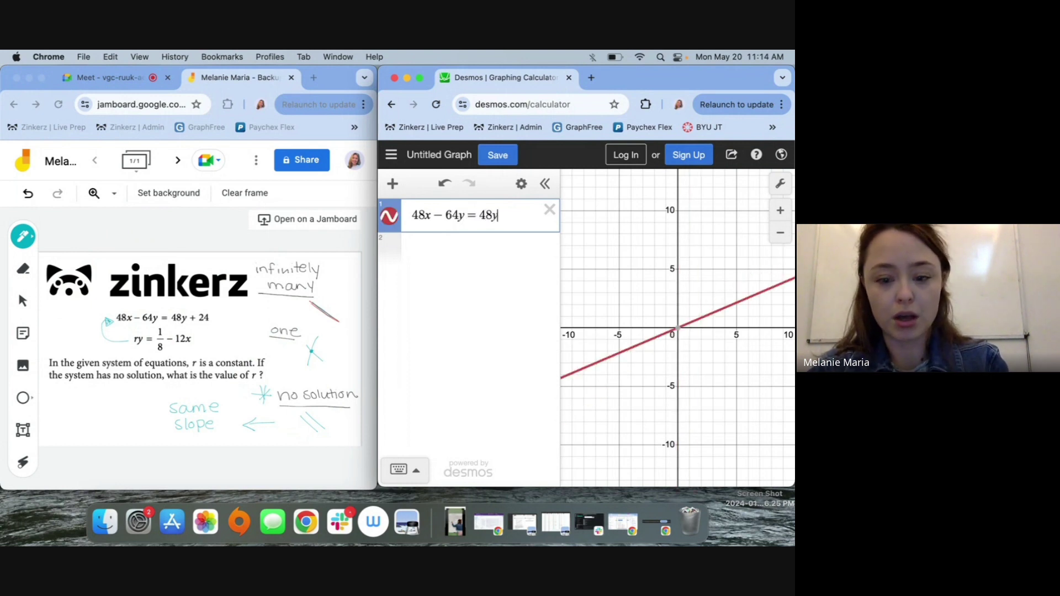
pyautogui.write('+24')
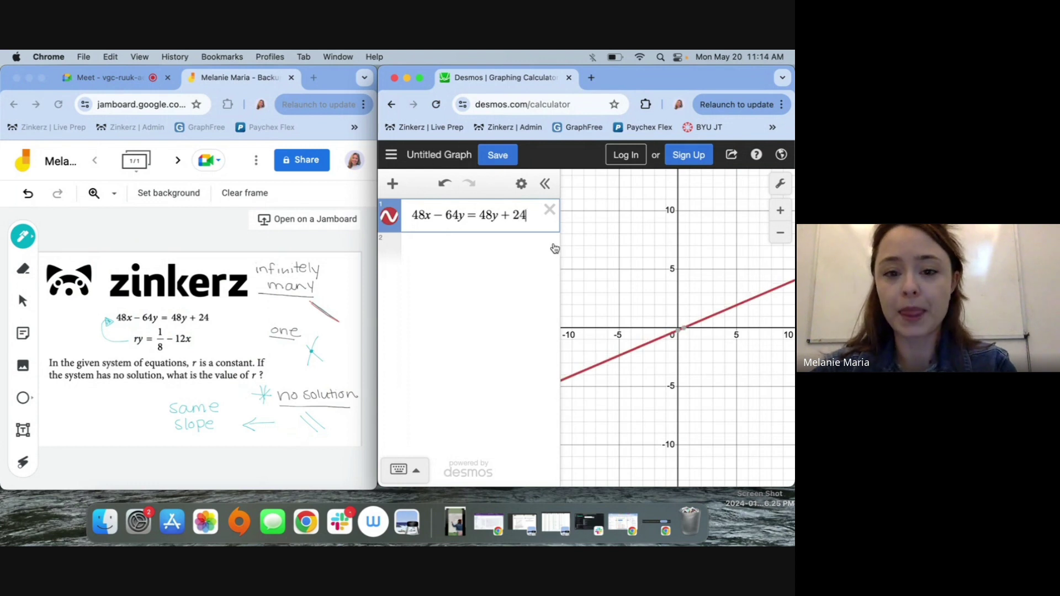
pyautogui.click(474, 249)
pyautogui.write('ry =')
pyautogui.press('BackSpace')
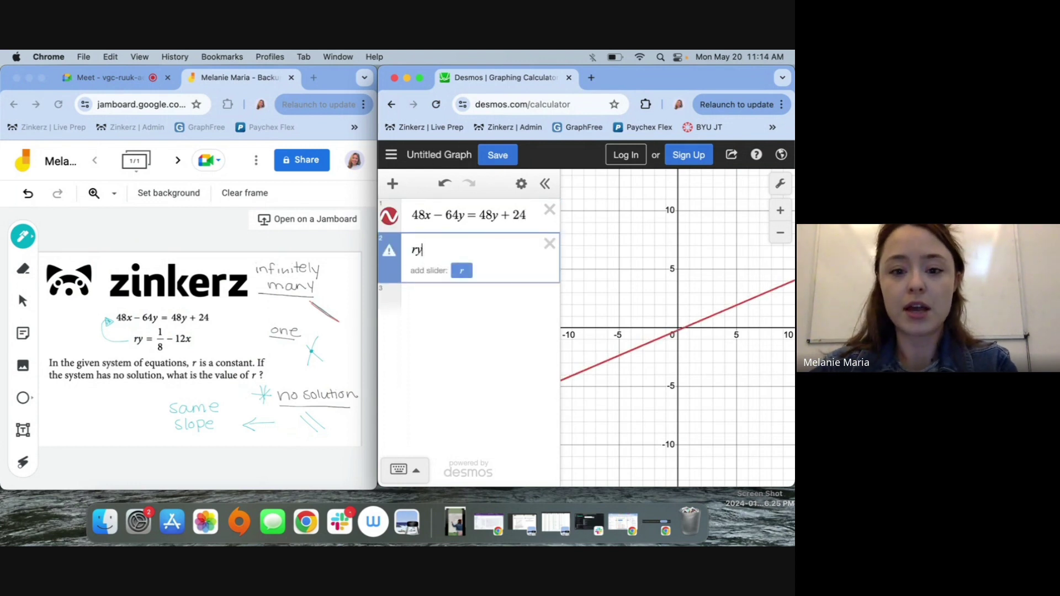
pyautogui.click(463, 271)
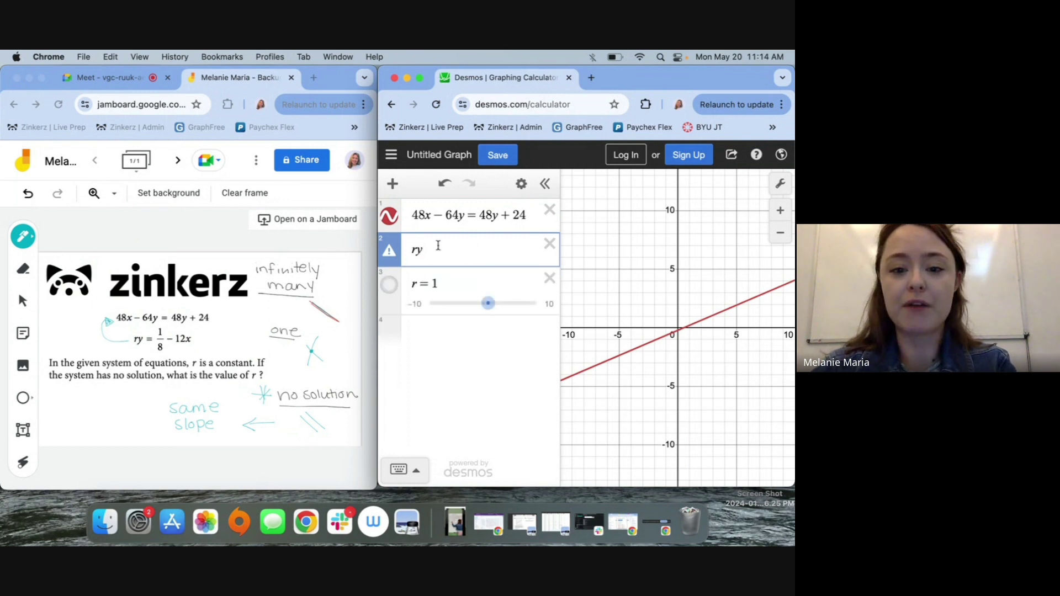
pyautogui.write('= 1/8 = 12x')
# - Fix the second equation to ry = 1/8 − 12x and bring both lines into view
pyautogui.moveTo(489, 318)
pyautogui.mouseDown()
pyautogui.moveTo(463, 321)
pyautogui.moveTo(491, 316)
pyautogui.mouseUp()
pyautogui.scroll(-5, 656, 293)
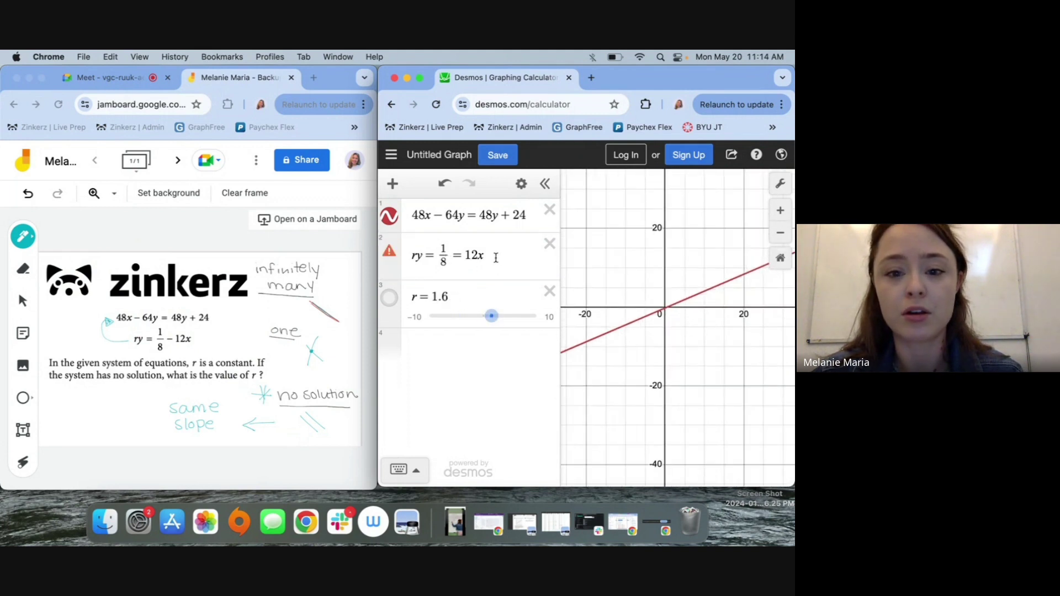
pyautogui.click(466, 256)
pyautogui.press('BackSpace')
pyautogui.write('-')
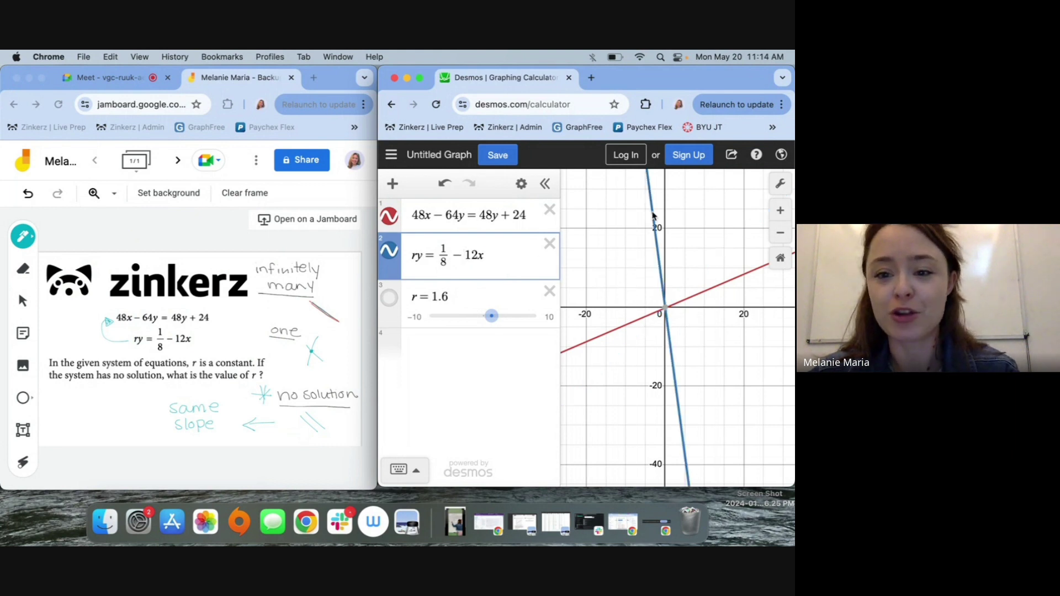
pyautogui.moveTo(630, 294); pyautogui.dragTo(617, 285)
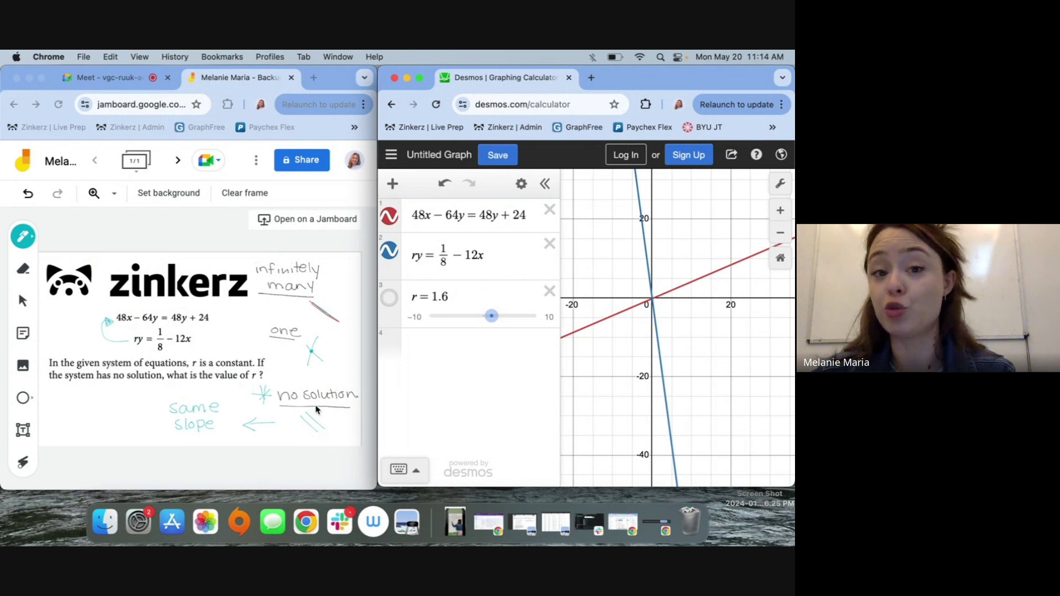
# - Set r to −30 with the slider range from −30 to 30
pyautogui.moveTo(492, 324); pyautogui.dragTo(418, 316)
pyautogui.scroll(5, 665, 307)
pyautogui.click(465, 297)
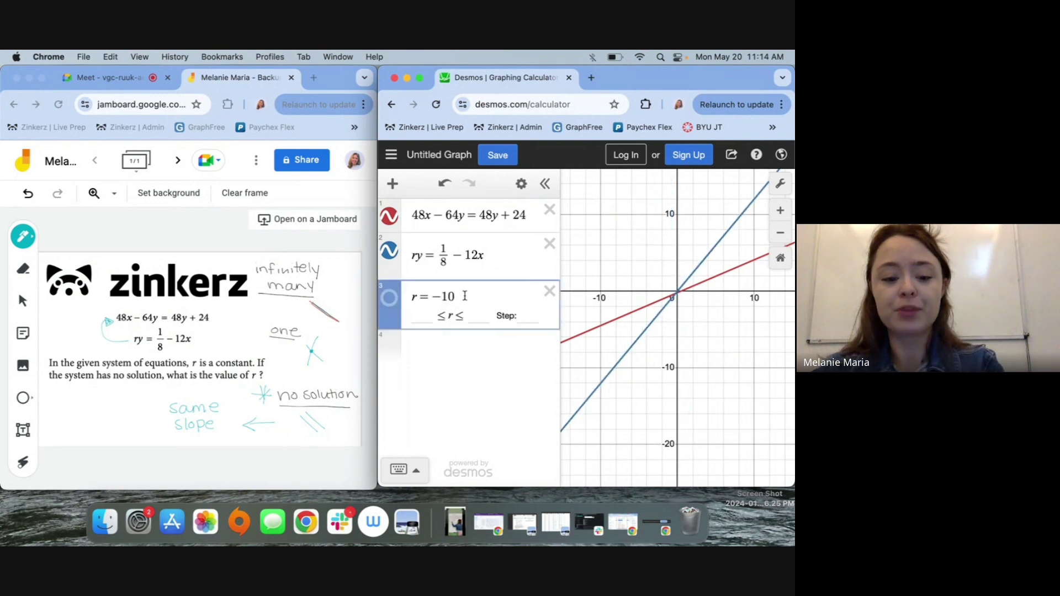
pyautogui.press('BackSpace')
pyautogui.press('BackSpace')
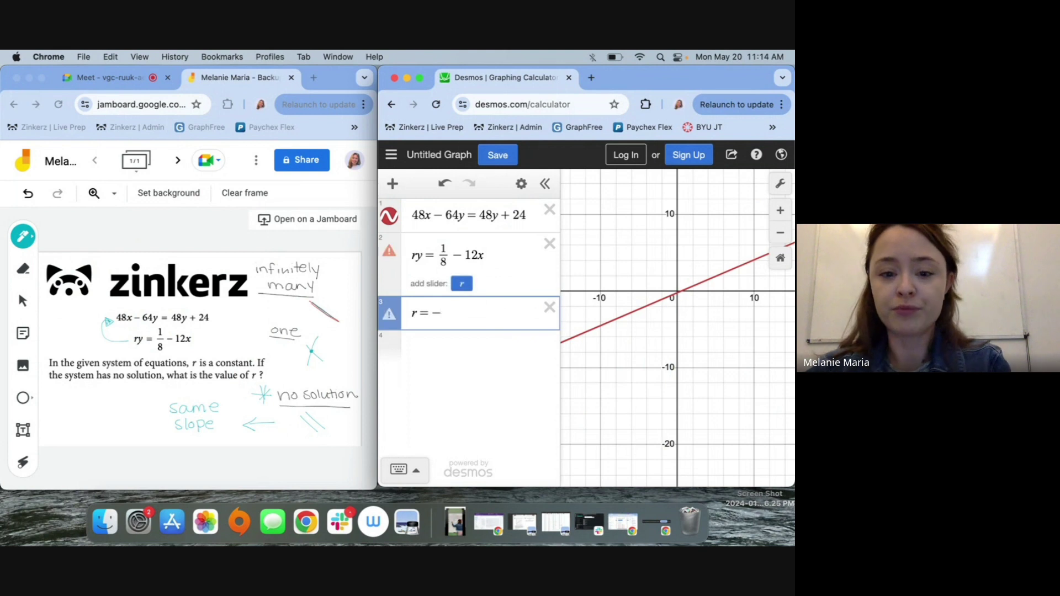
pyautogui.write('30')
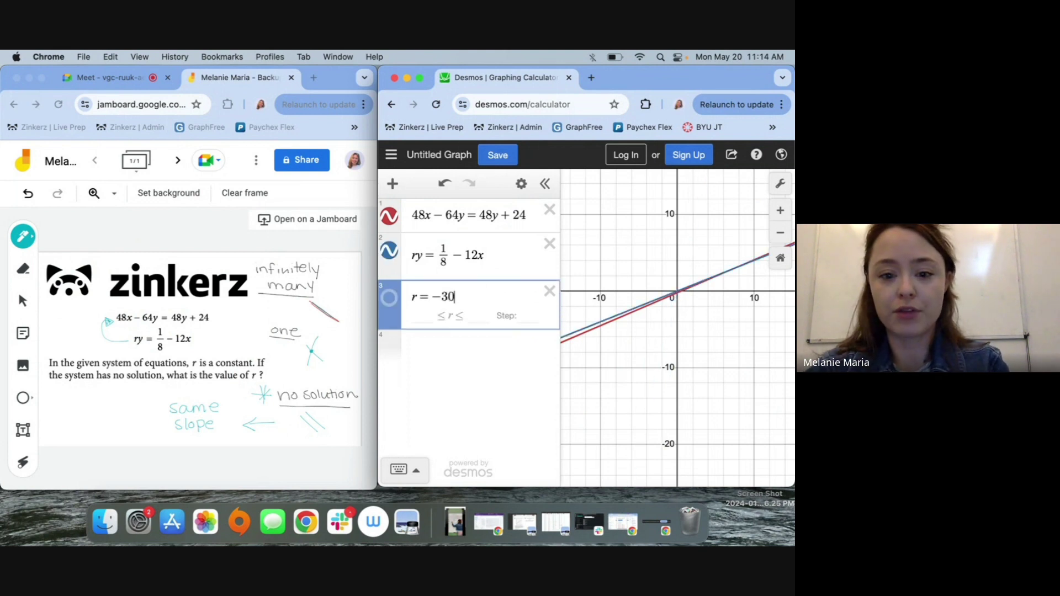
pyautogui.click(486, 316)
pyautogui.write('30')
pyautogui.press('Return')
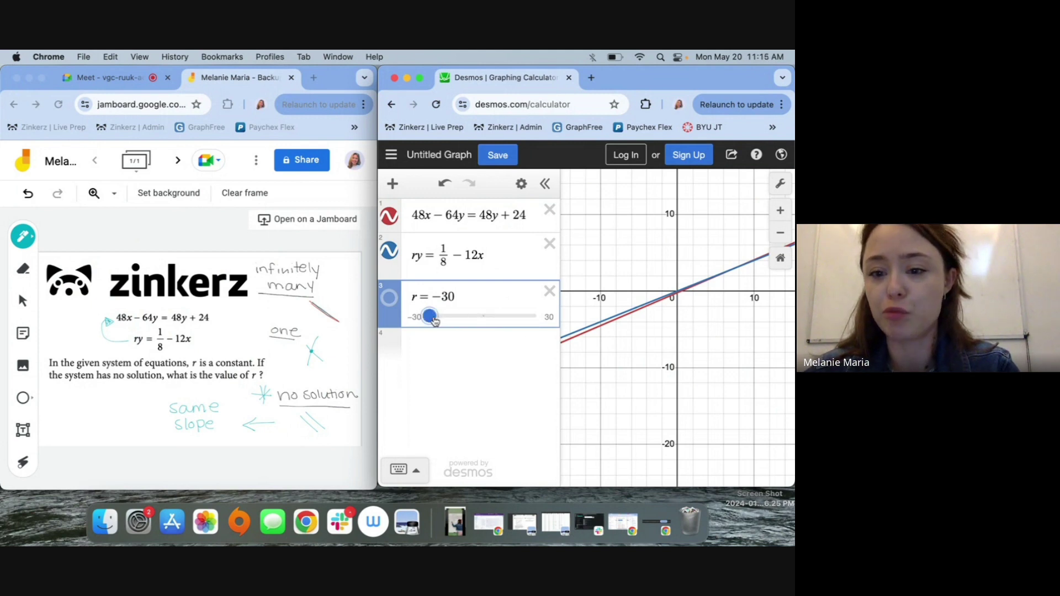
# - Set r to −28, compare with r ≈ −17.6 where the lines cross, and pan the graph
pyautogui.moveTo(436, 321); pyautogui.dragTo(439, 320)
pyautogui.scroll(3, 654, 332)
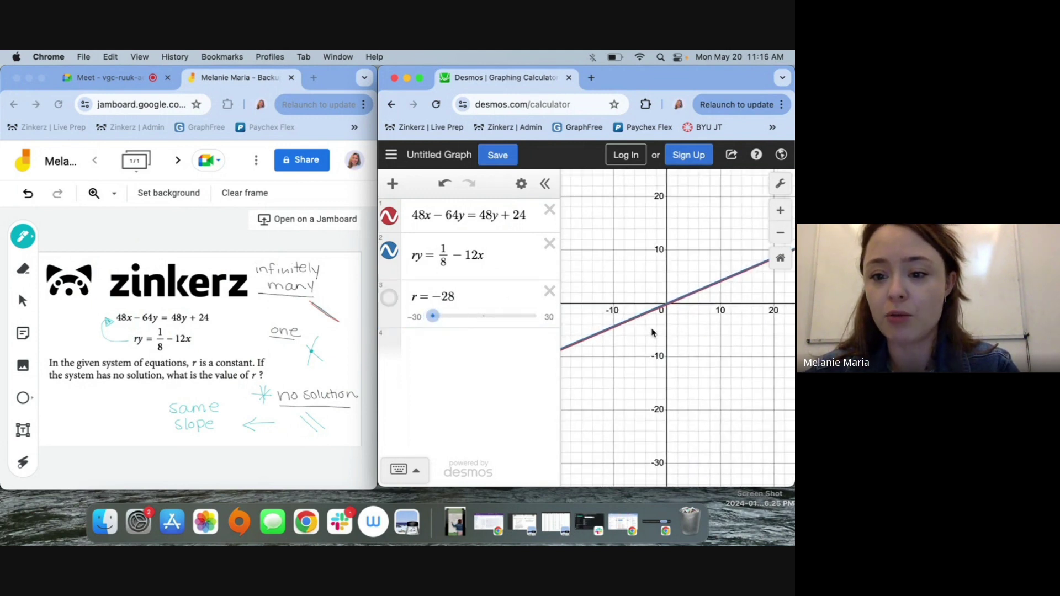
pyautogui.scroll(8, 653, 332)
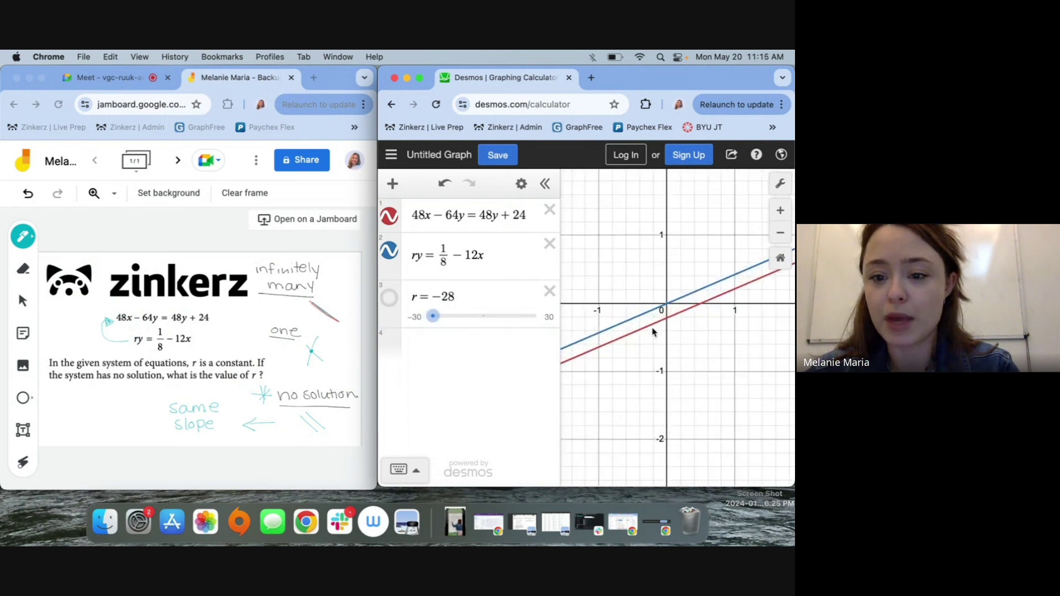
pyautogui.moveTo(434, 318)
pyautogui.mouseDown()
pyautogui.moveTo(453, 322)
pyautogui.moveTo(423, 319)
pyautogui.mouseUp()
pyautogui.scroll(-2, 657, 330)
pyautogui.scroll(-3, 656, 331)
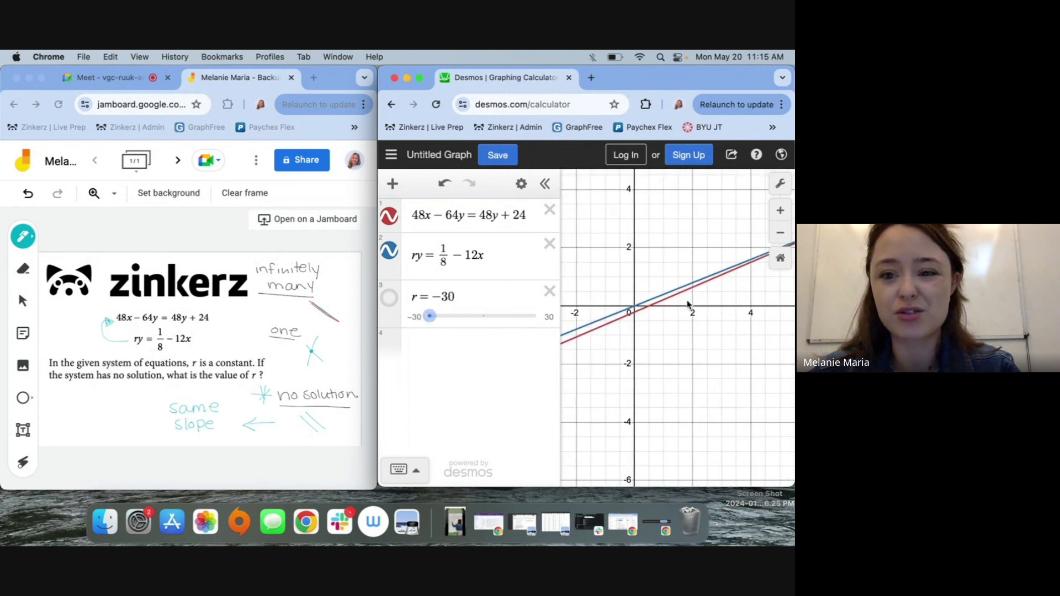
pyautogui.moveTo(712, 313)
pyautogui.mouseDown()
pyautogui.moveTo(602, 350)
pyautogui.moveTo(682, 301)
pyautogui.mouseUp()
pyautogui.hscroll(-10, 718, 315)
pyautogui.scroll(-4, 718, 315)
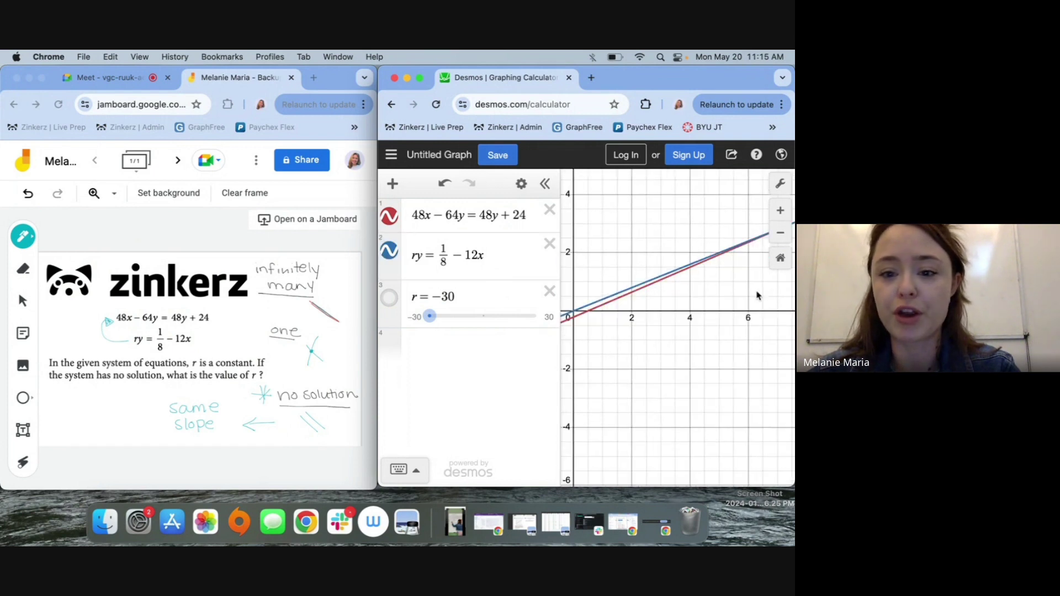
pyautogui.scroll(5, 700, 334)
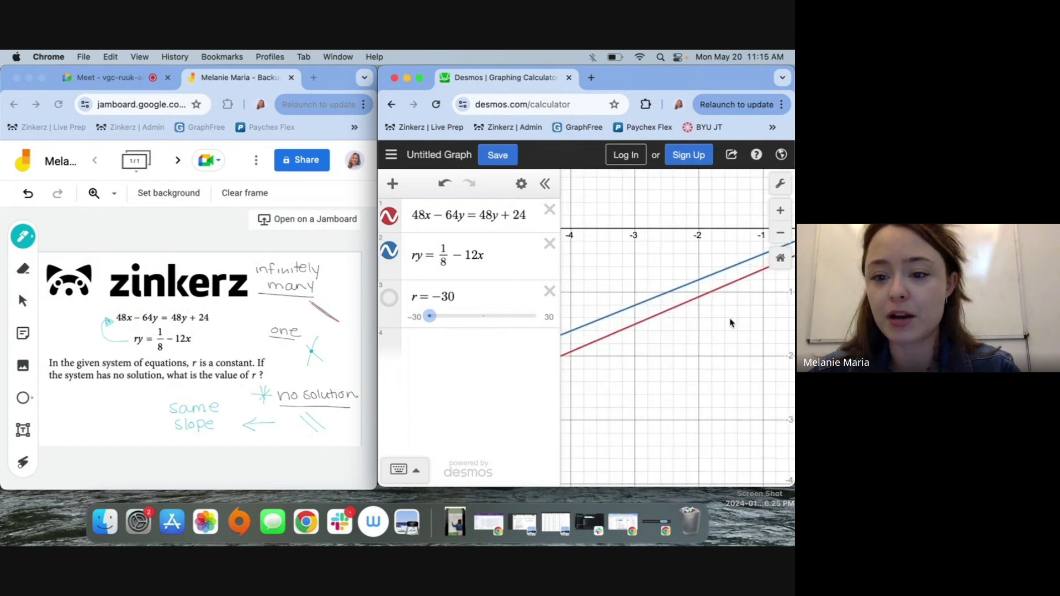
pyautogui.hscroll(6, 701, 337)
pyautogui.hscroll(3, 696, 343)
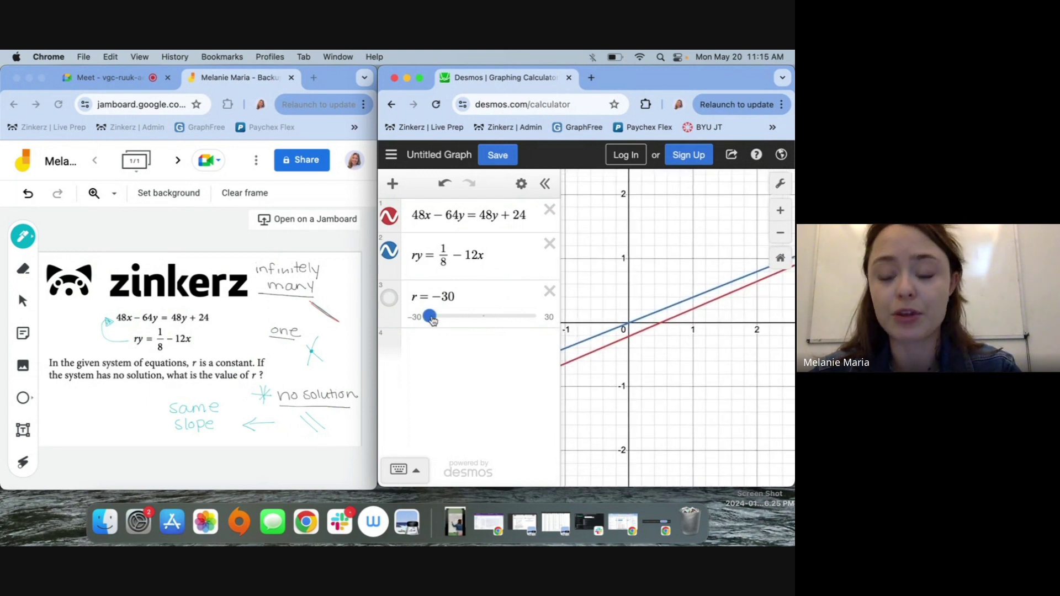
# - Sweep r from −30 to 11 and pan along both lines to check they stay parallel
pyautogui.moveTo(433, 321)
pyautogui.mouseDown()
pyautogui.moveTo(522, 317)
pyautogui.moveTo(435, 322)
pyautogui.mouseUp()
pyautogui.scroll(-5, 711, 344)
pyautogui.click(691, 308)
pyautogui.moveTo(764, 298); pyautogui.dragTo(614, 395)
pyautogui.moveTo(706, 334); pyautogui.dragTo(736, 342)
pyautogui.moveTo(658, 395); pyautogui.dragTo(715, 346)
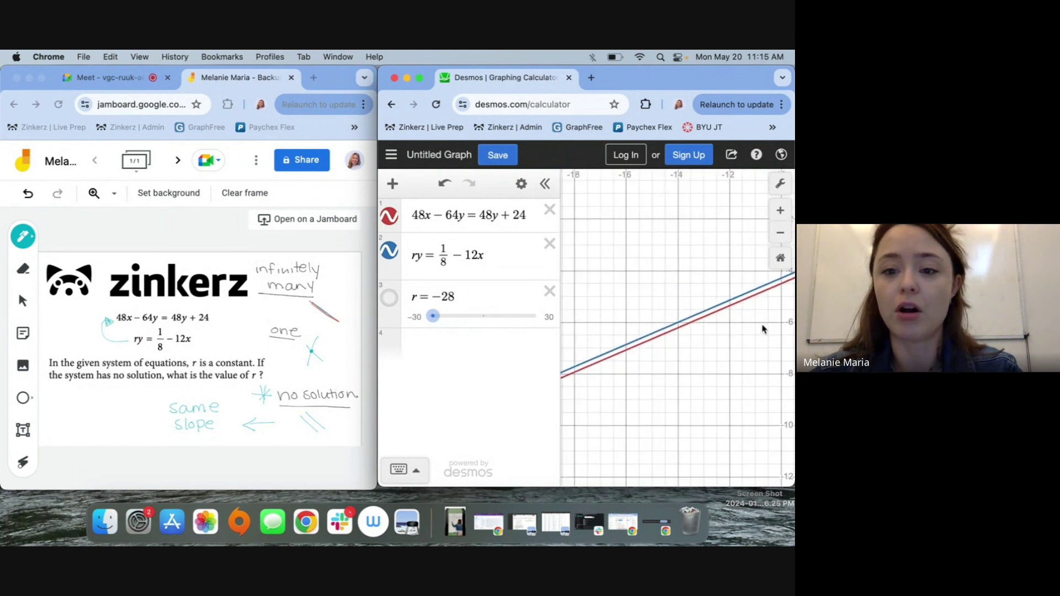
pyautogui.hscroll(10, 762, 330)
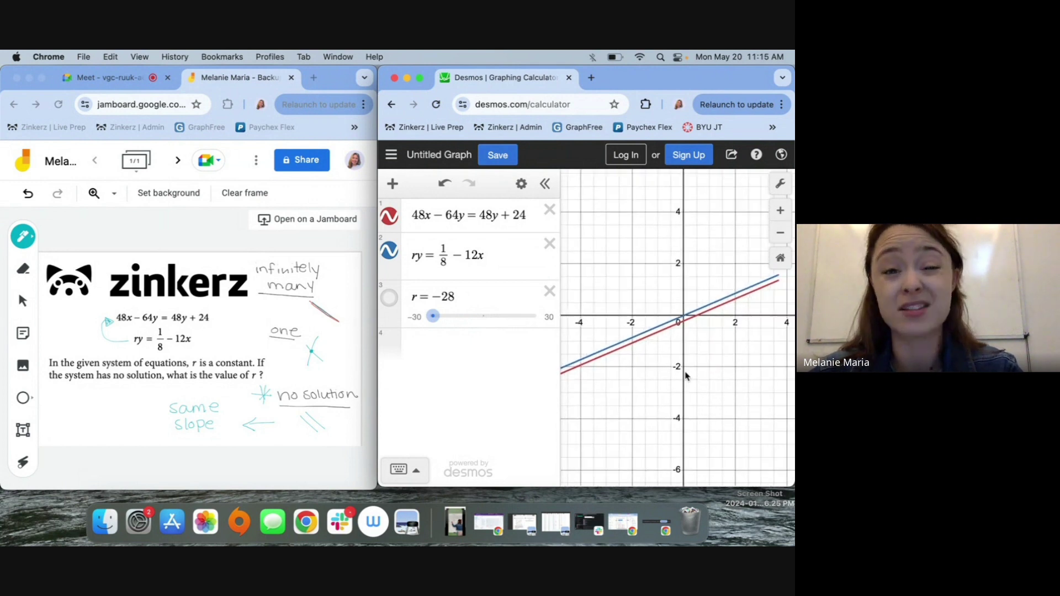
pyautogui.hscroll(5, 686, 376)
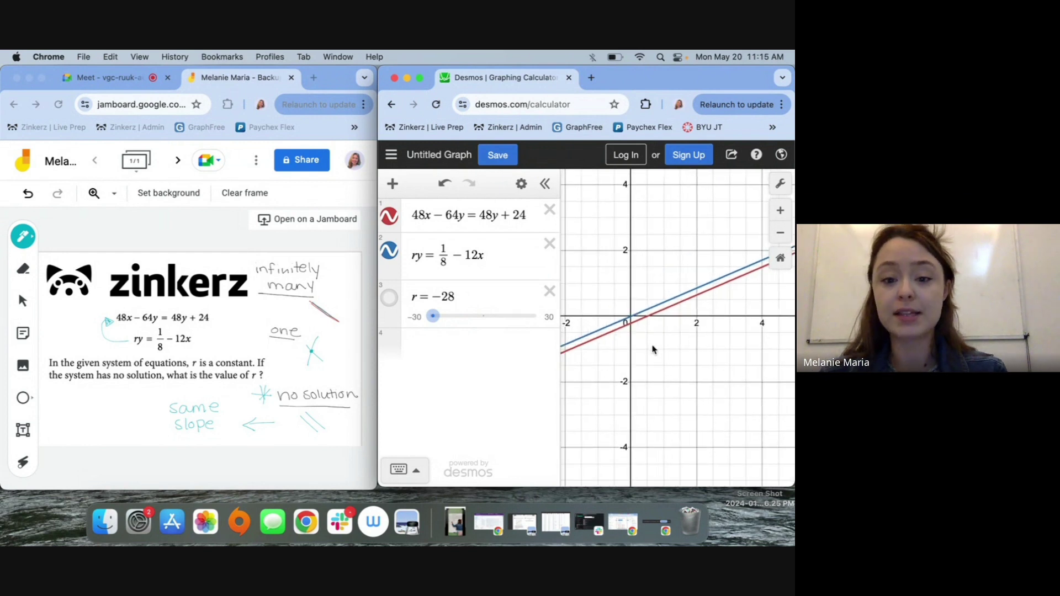
# - Handwrite 'r = −28' in black ink below the question
pyautogui.click(22, 237)
pyautogui.click(22, 237)
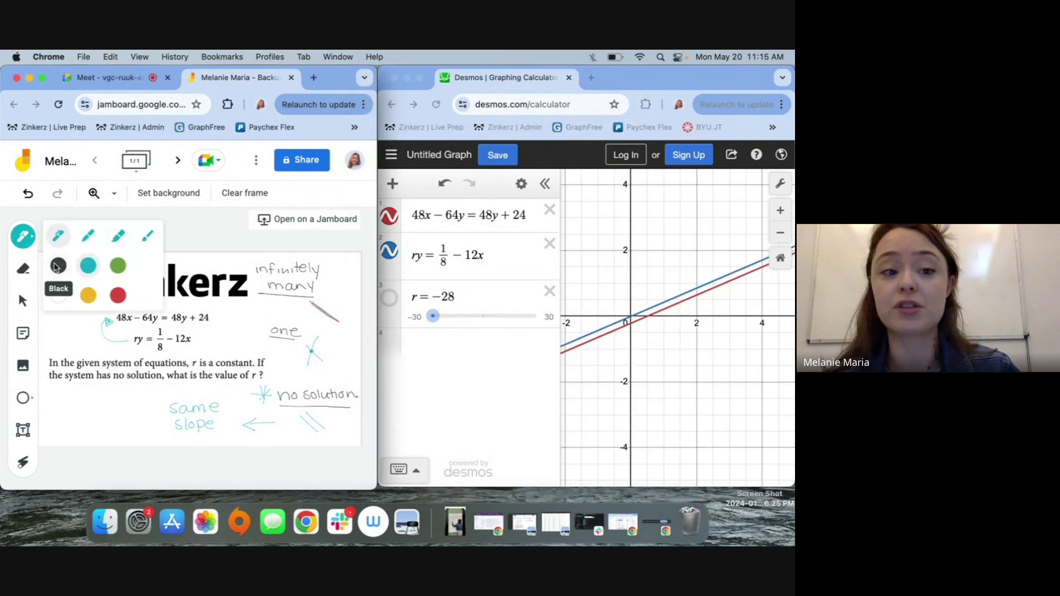
pyautogui.click(57, 267)
pyautogui.moveTo(53, 407); pyautogui.dragTo(76, 401)
pyautogui.moveTo(66, 406)
pyautogui.mouseDown()
pyautogui.moveTo(111, 395)
pyautogui.moveTo(45, 397)
pyautogui.moveTo(50, 412)
pyautogui.moveTo(127, 414)
pyautogui.moveTo(113, 388)
pyautogui.moveTo(47, 388)
pyautogui.mouseUp()
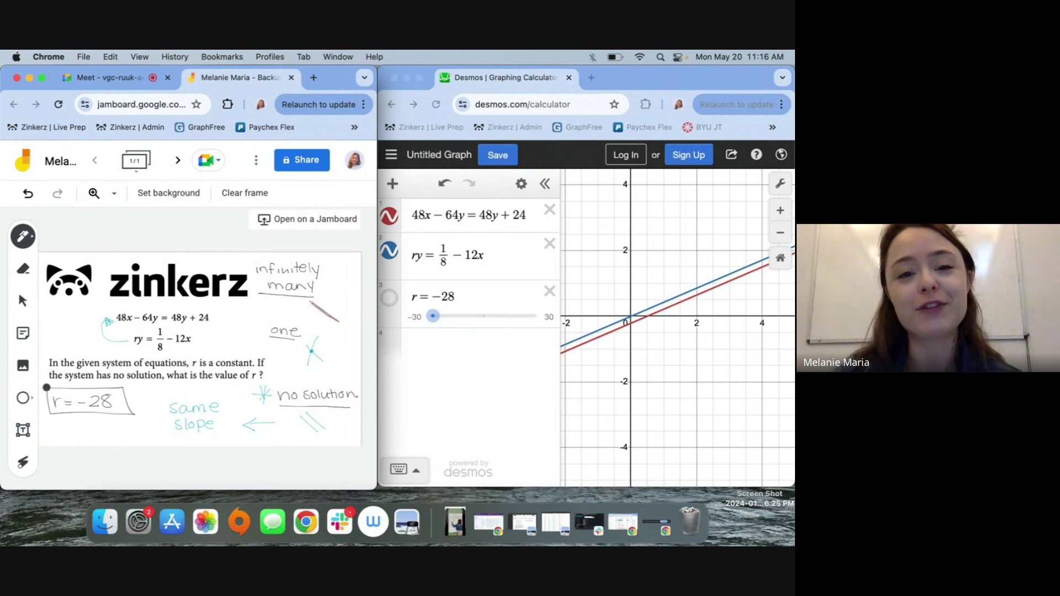